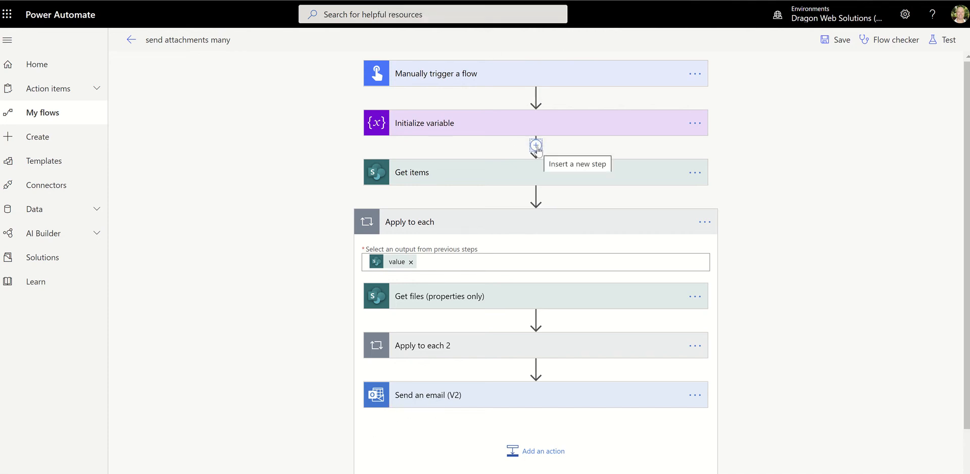
Insert a second Initialize variable action between the existing Initialize variable and Get items
click(535, 145)
click(535, 164)
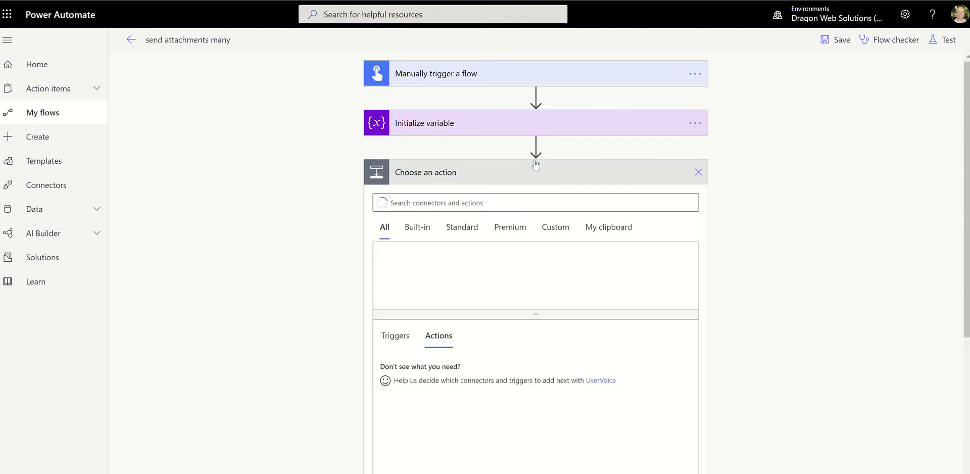
text(init)
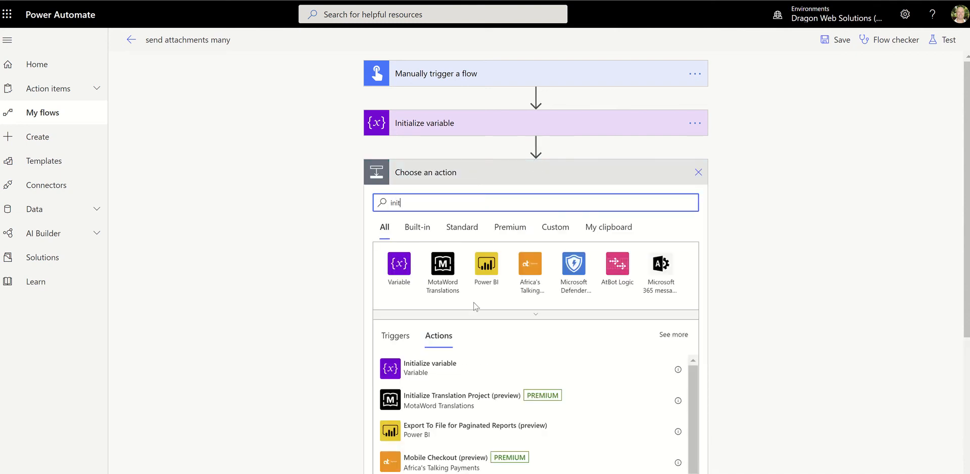
click(434, 367)
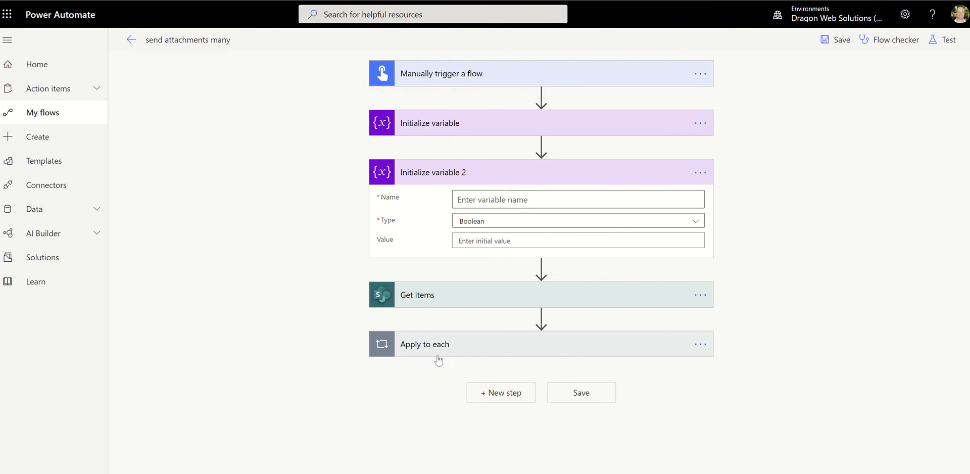
Name the new variable varBlankArray and set its type to Array, leaving its initial value empty
click(527, 202)
text(varBlankArray)
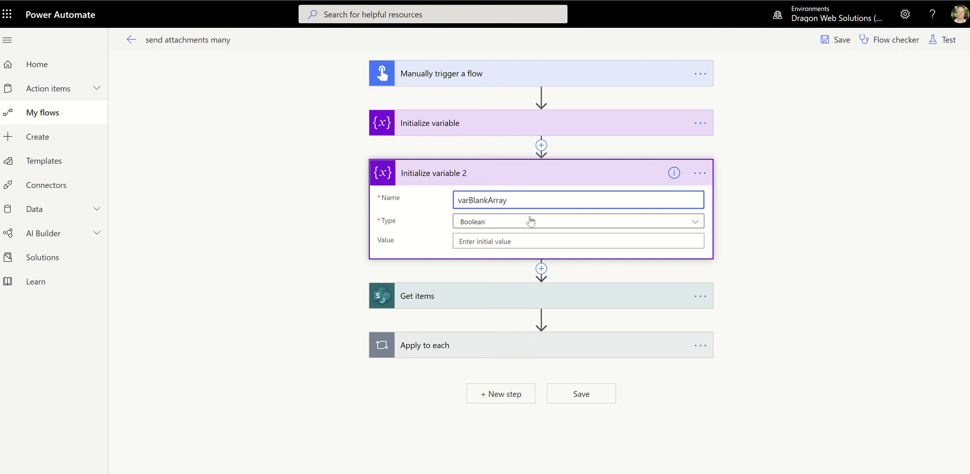
click(530, 222)
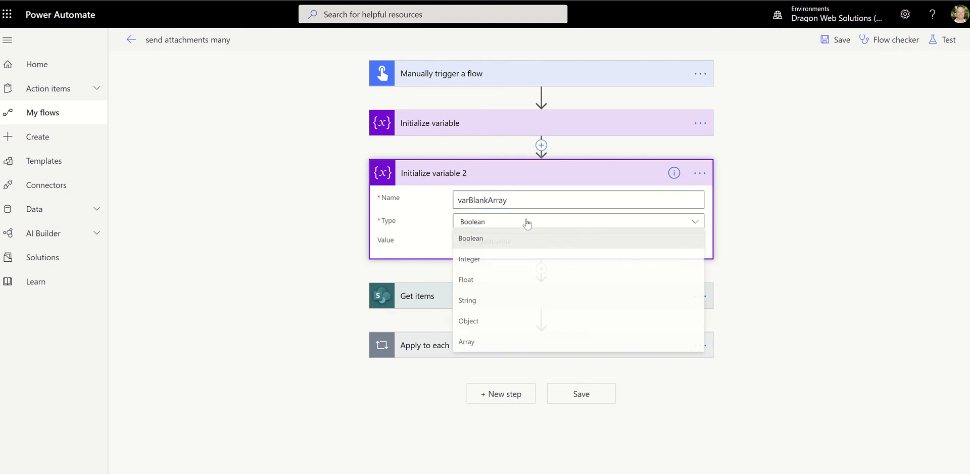
click(469, 342)
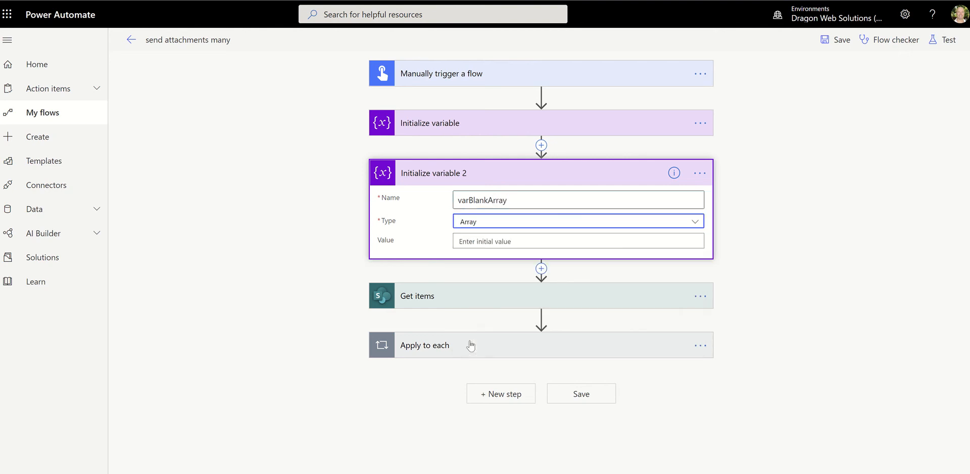
click(821, 237)
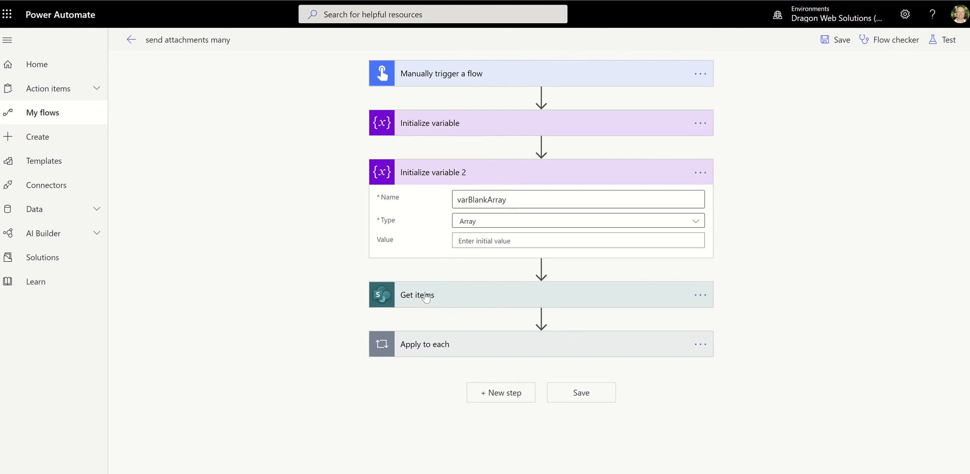
Add a Set variable action after Send an email (V2) inside the Apply to each loop
click(436, 347)
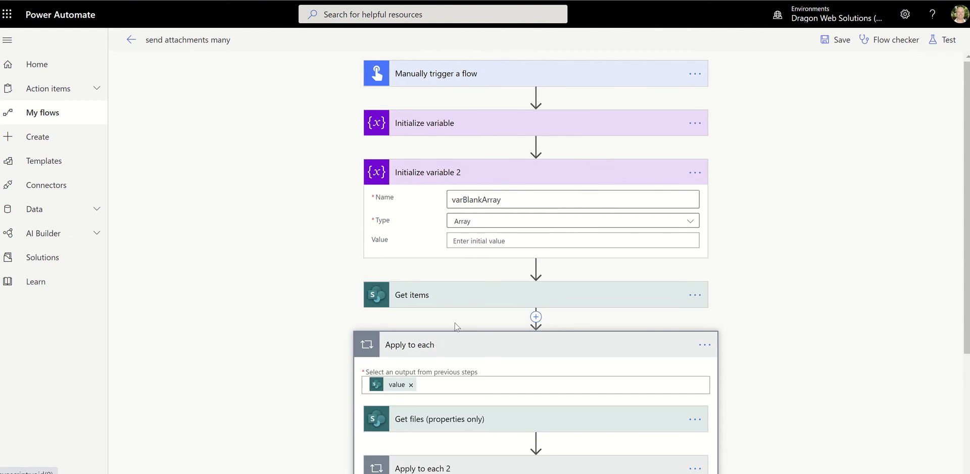
scroll(460, 298, down, 2)
scroll(460, 298, down, 2)
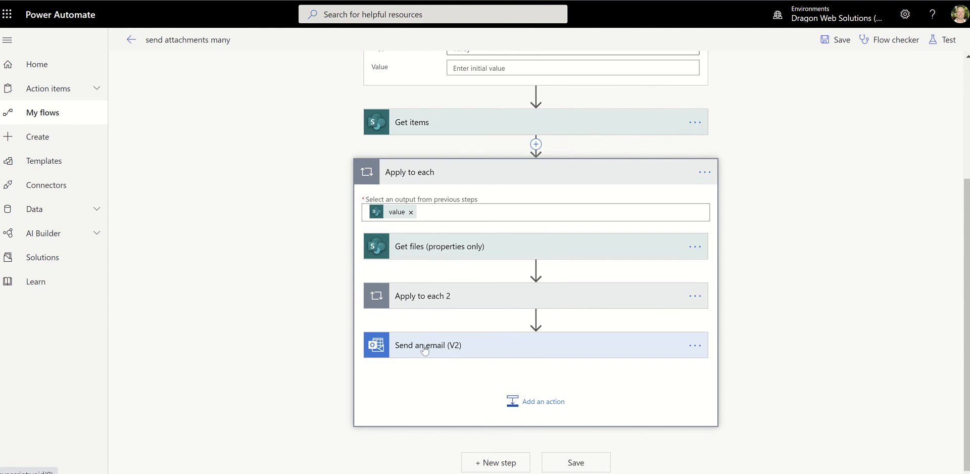
click(520, 401)
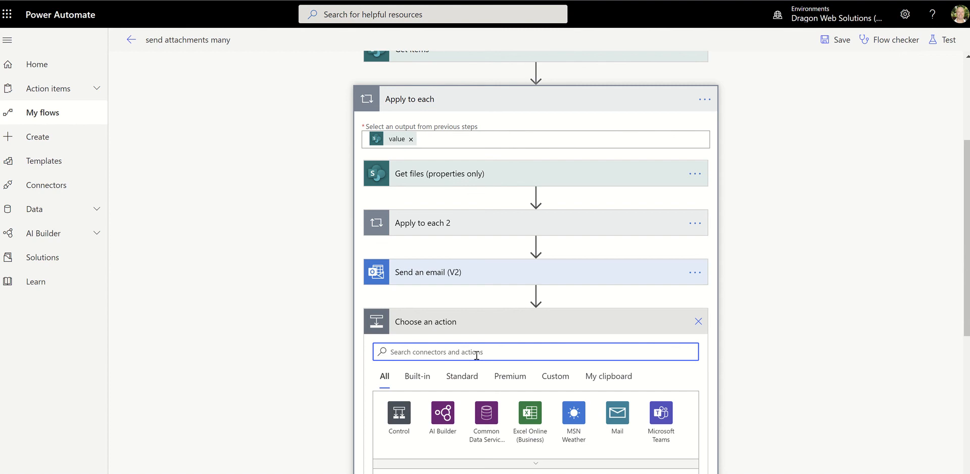
text(set )
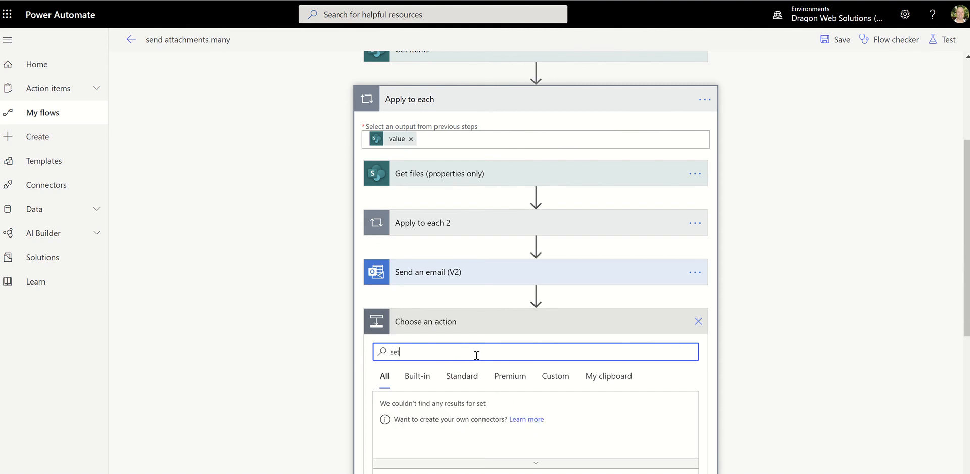
text(var)
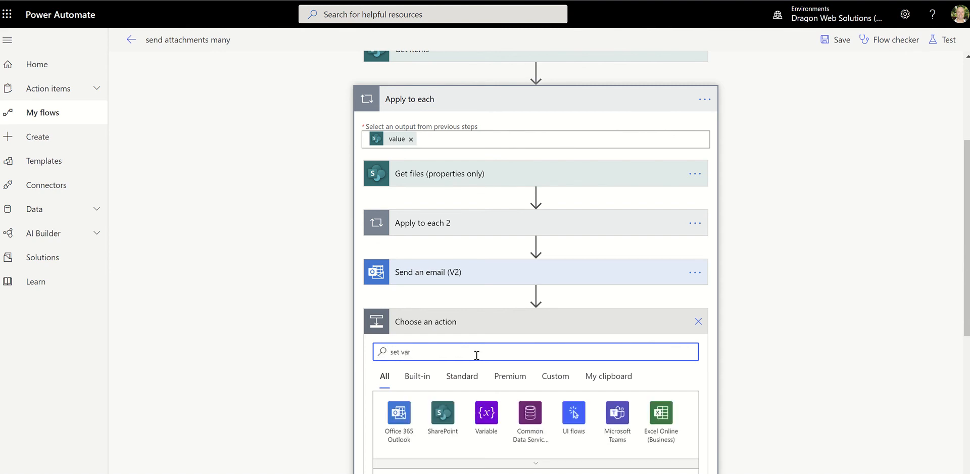
scroll(509, 303, down, 3)
scroll(510, 357, down, 3)
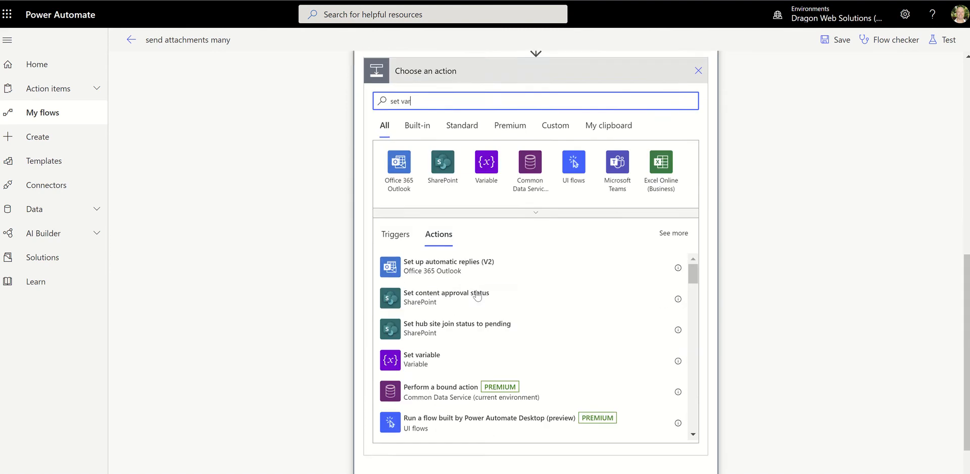
click(425, 359)
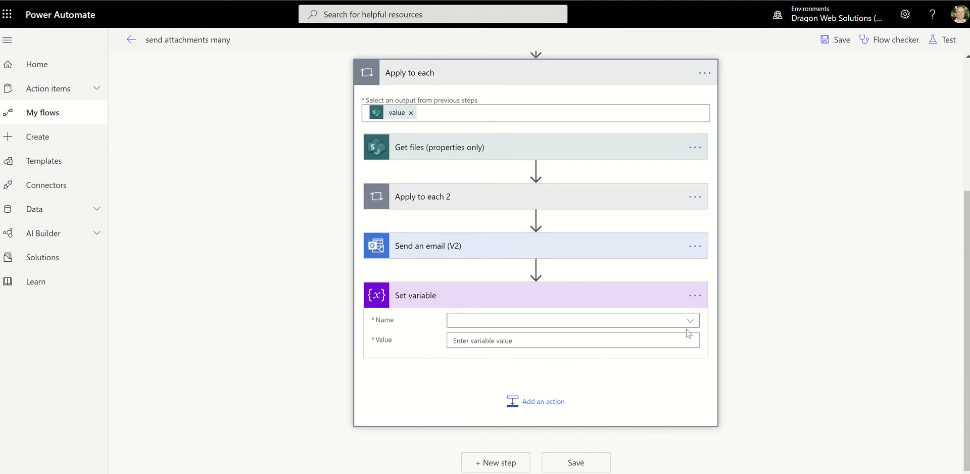
Configure the Set variable action to reset varAttach with the varBlankArray dynamic content as its value
click(689, 320)
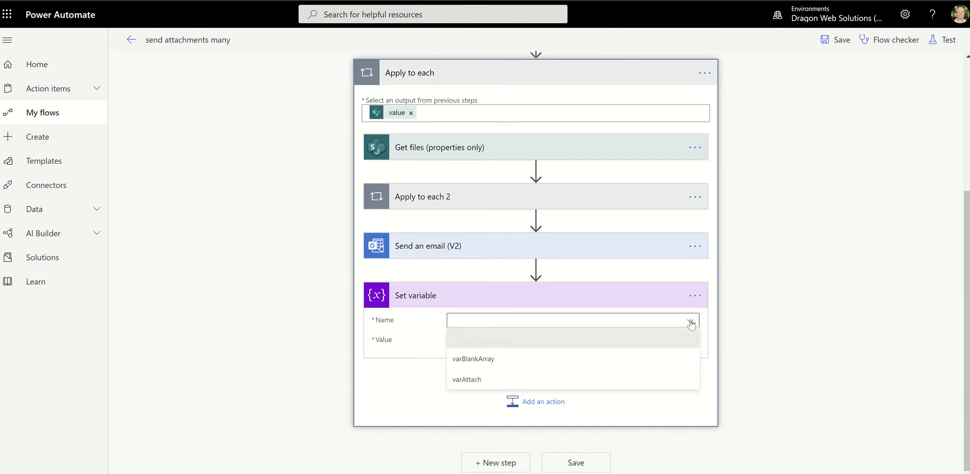
click(475, 381)
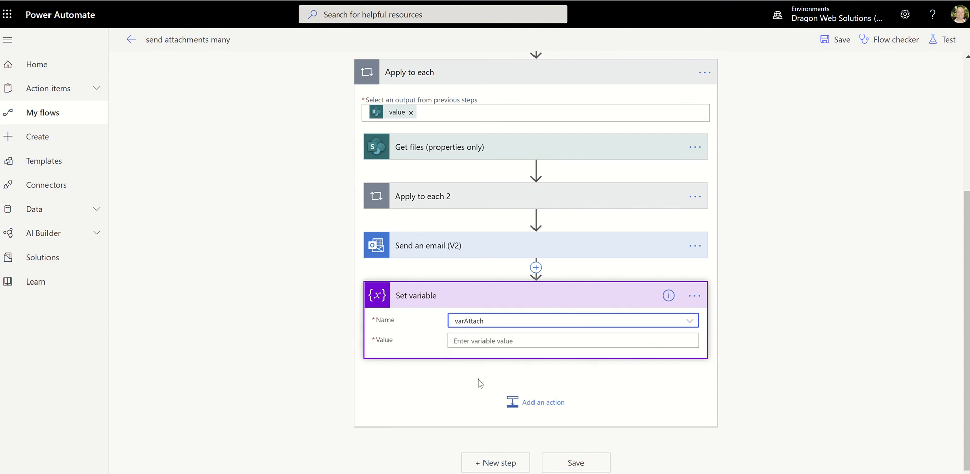
click(527, 341)
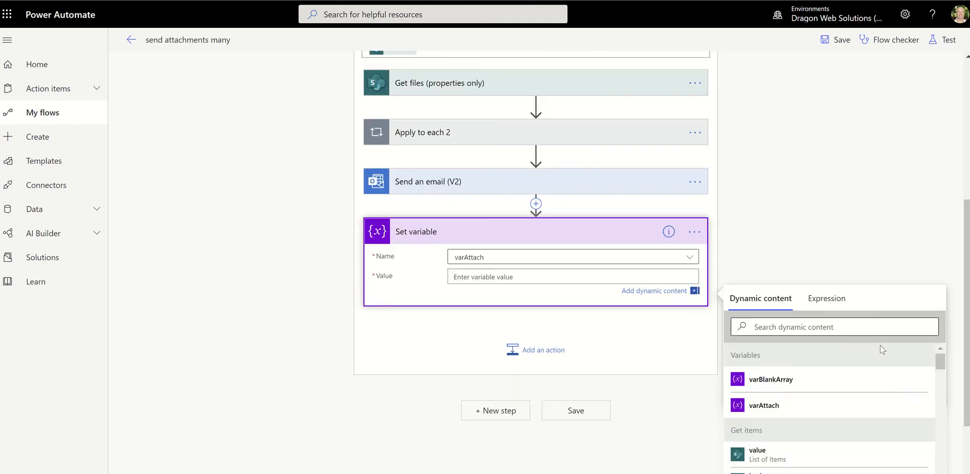
click(775, 382)
scroll(636, 281, up, 5)
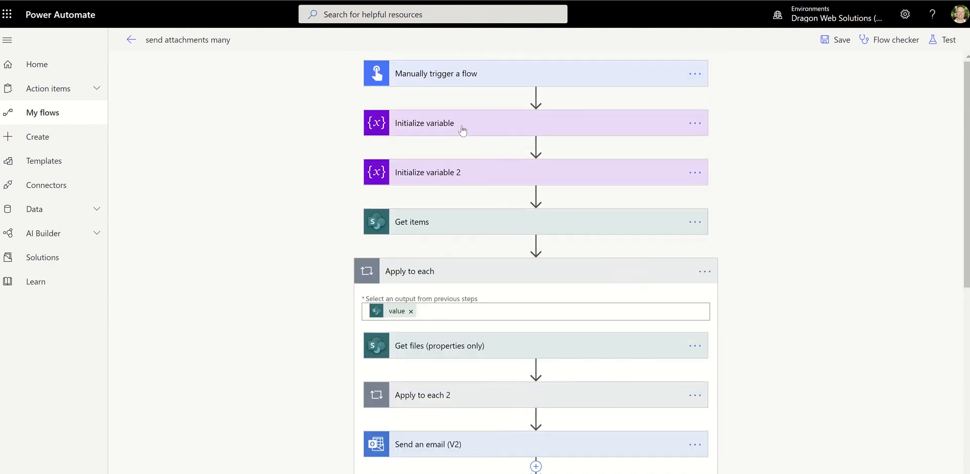
scroll(445, 139, down, 3)
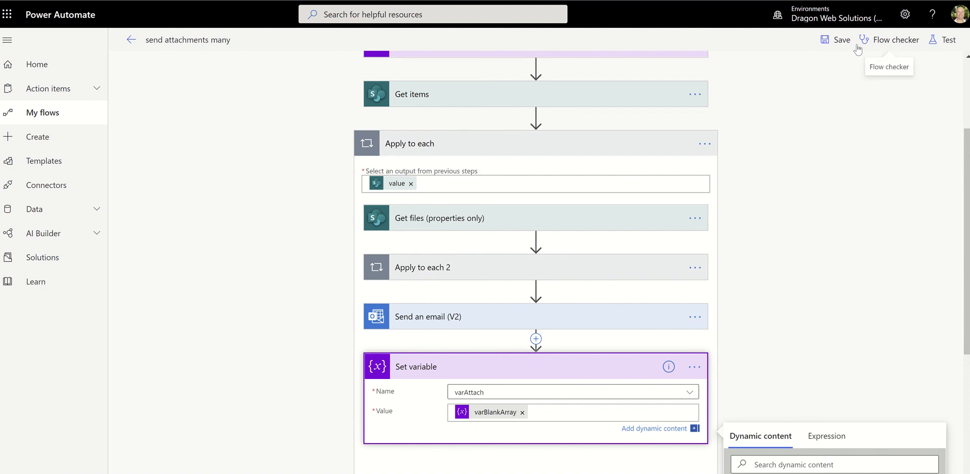
Save the flow and run a test of it with the trigger action performed manually
click(842, 41)
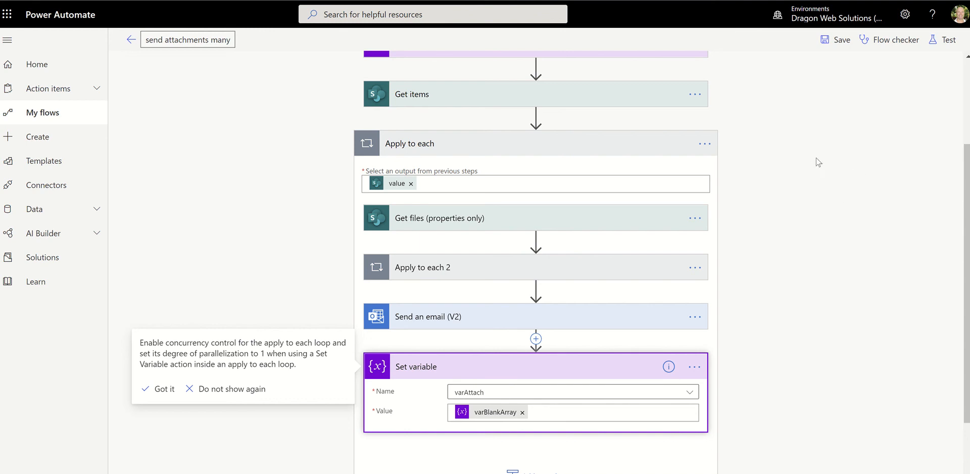
click(934, 40)
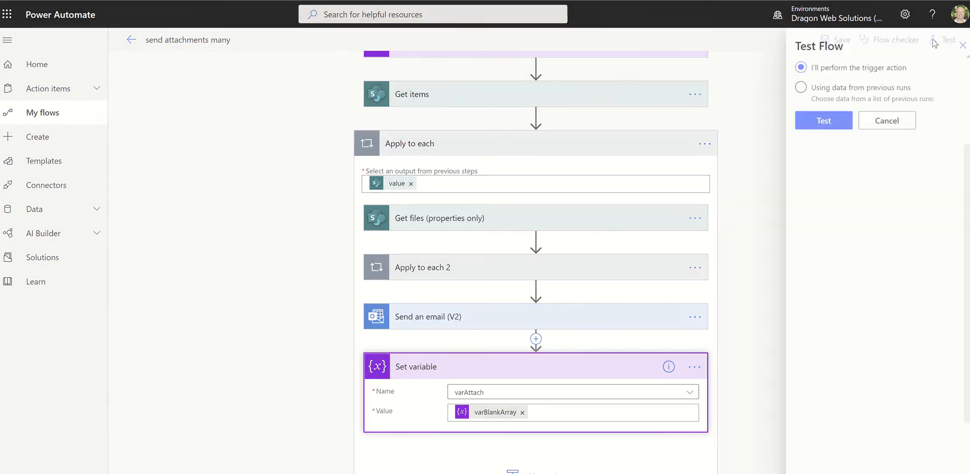
click(817, 120)
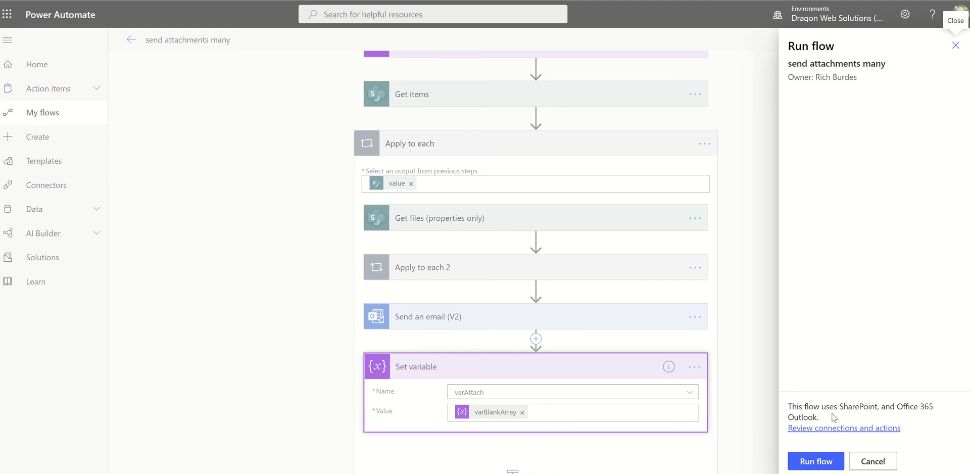
click(814, 461)
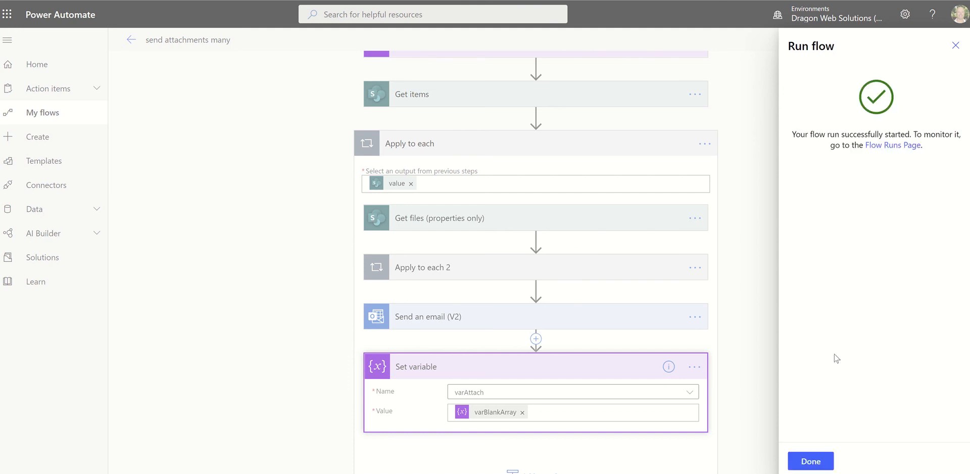
click(810, 460)
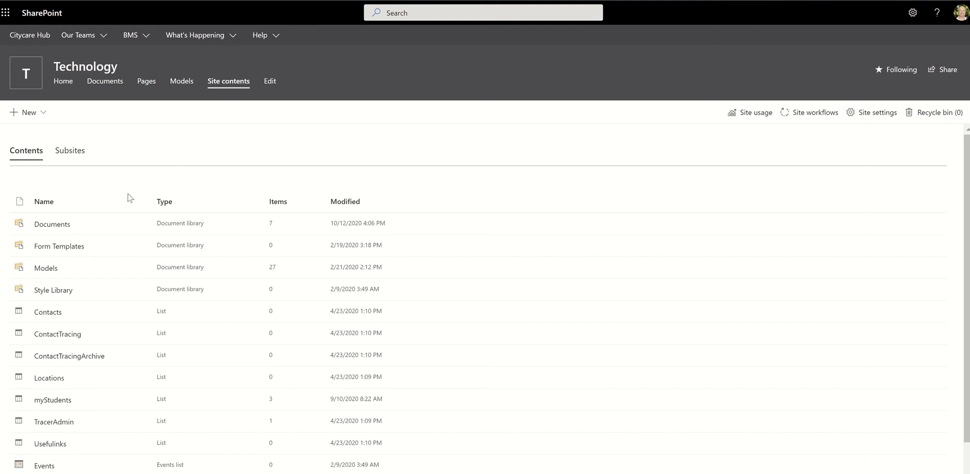
Open the Technology site's Documents library in SharePoint, enlarge the page to 100%, and examine the StudentEmail values assigned to the files
click(60, 224)
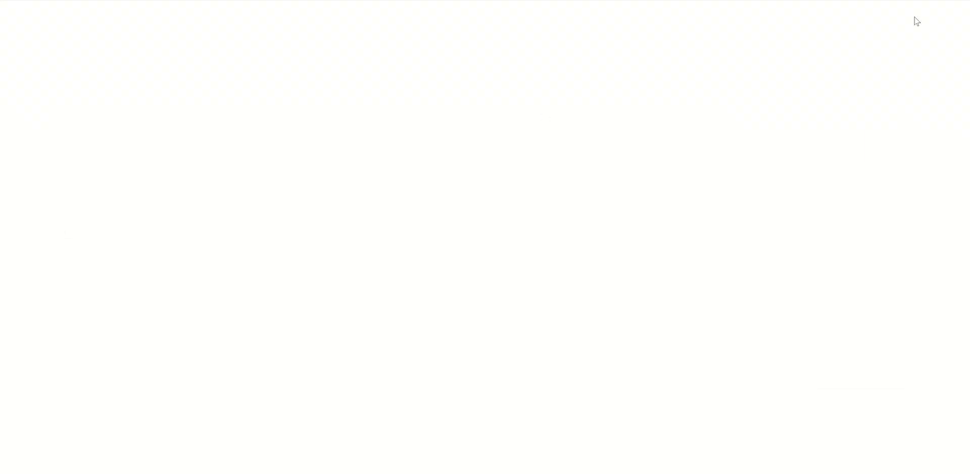
click(962, 1)
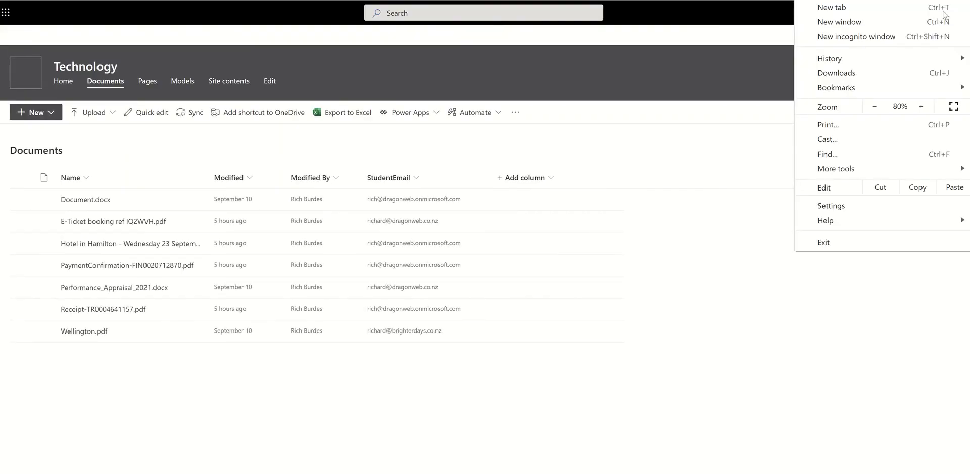
click(925, 107)
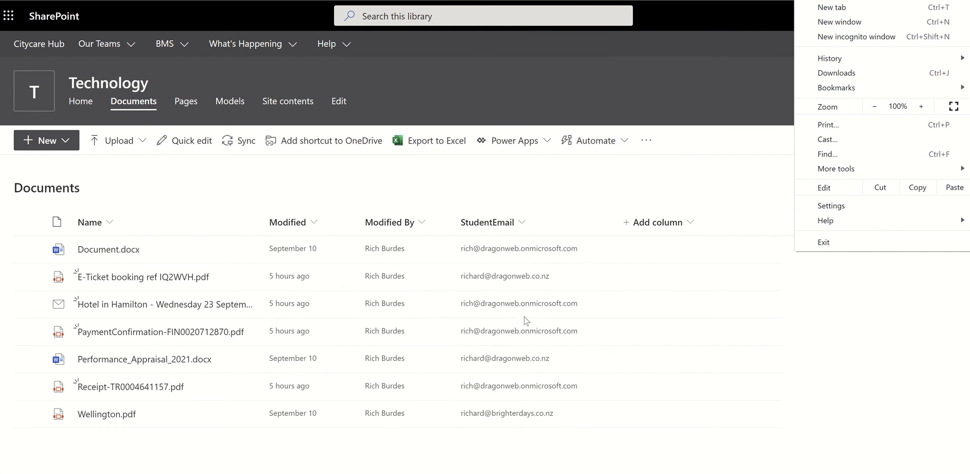
drag(559, 416, 580, 412)
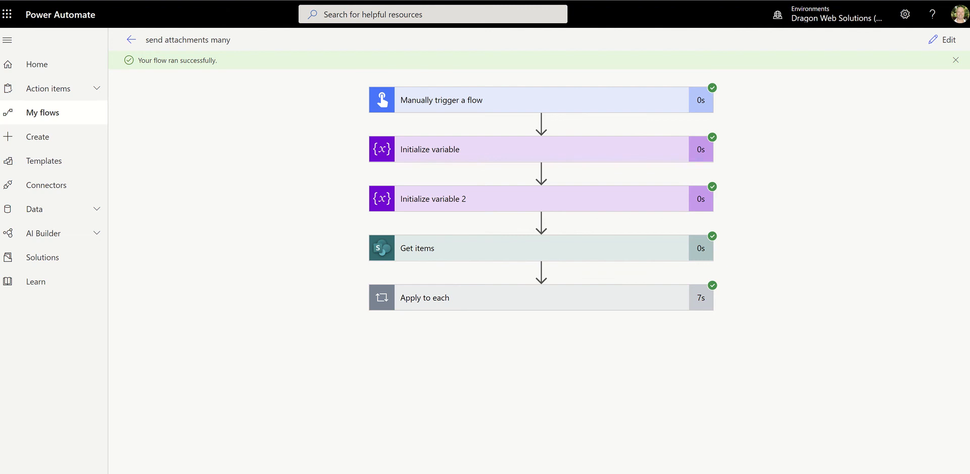
Switch to desktop Outlook and check the attachments of the newest "Here be attachments!" email, and minimize the Outlook windows
key(alt+Tab)
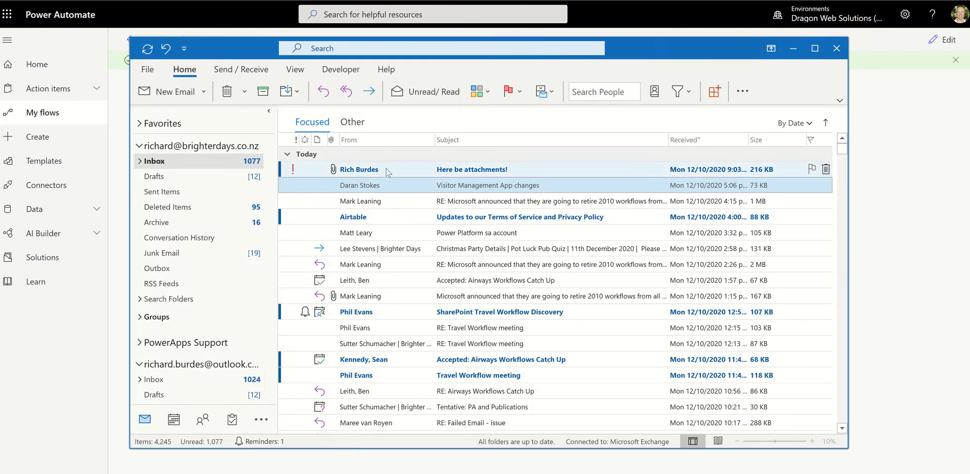
double_click(458, 175)
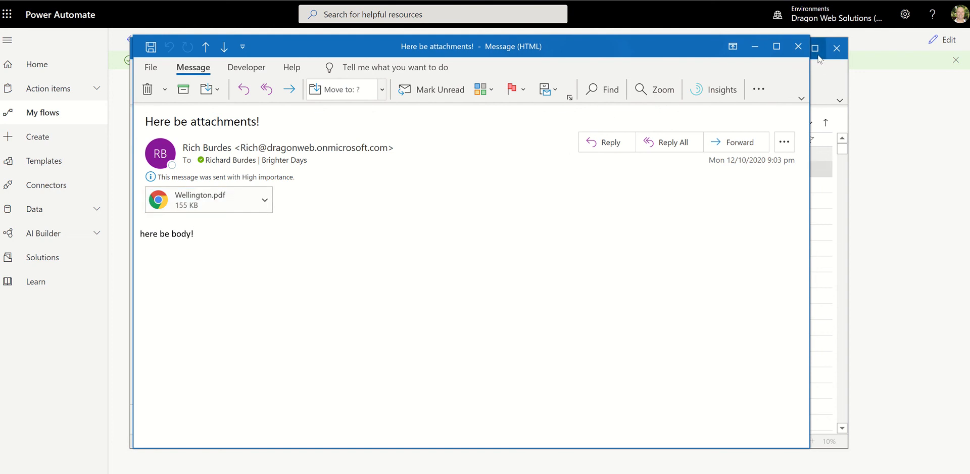
click(757, 47)
click(792, 50)
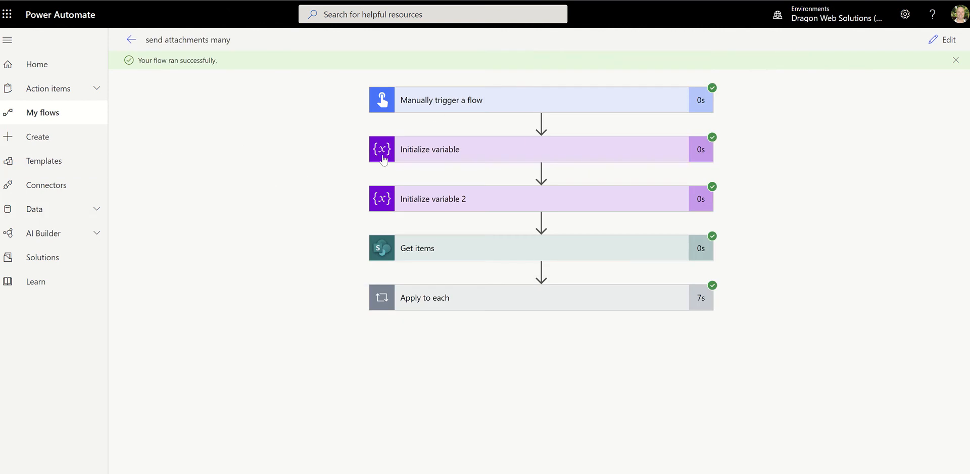
Check the attachments of the 9:02 PM "Here be attachments!" email in Outlook on the web, and bring back the desktop Outlook message for comparison
click(8, 16)
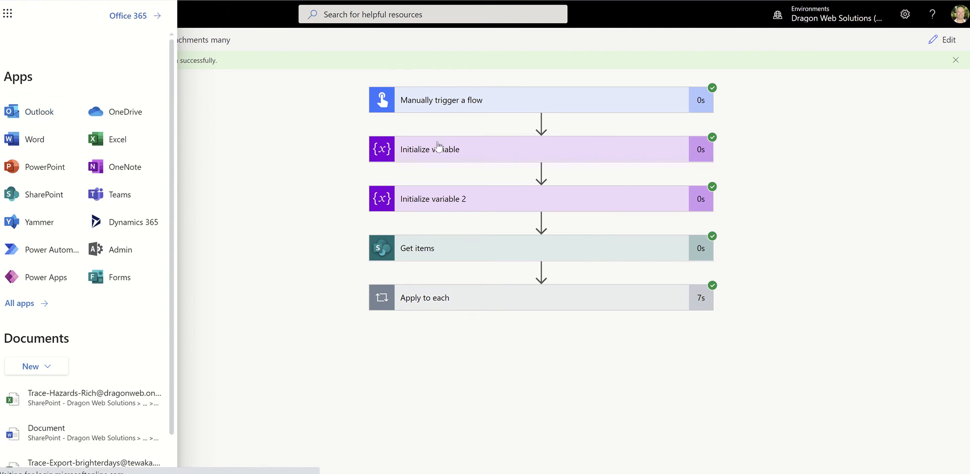
click(33, 115)
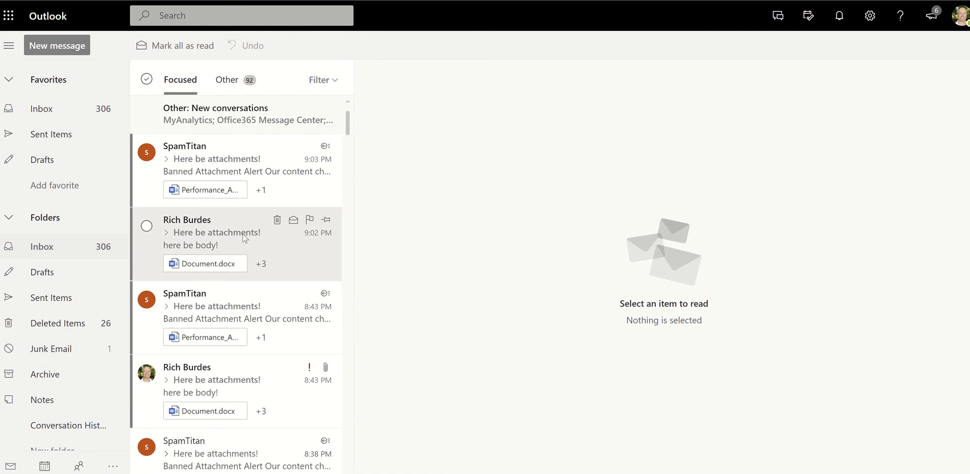
click(297, 251)
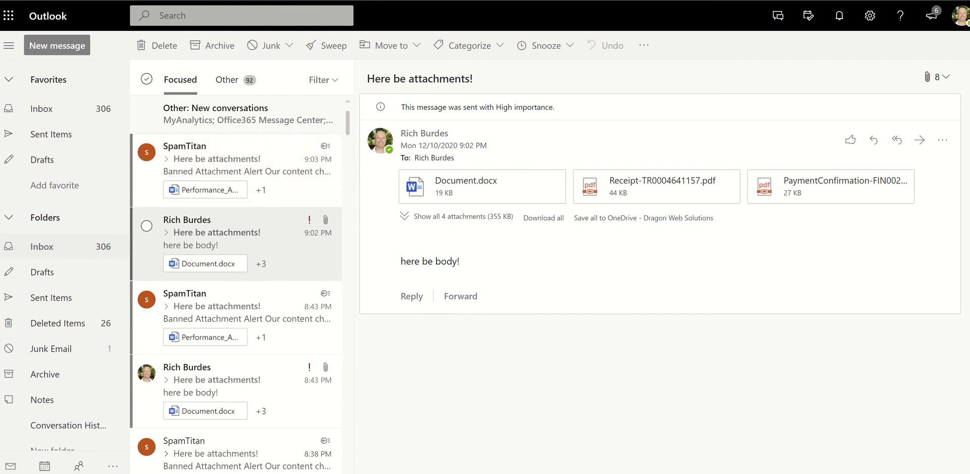
mouse_move(149, 469)
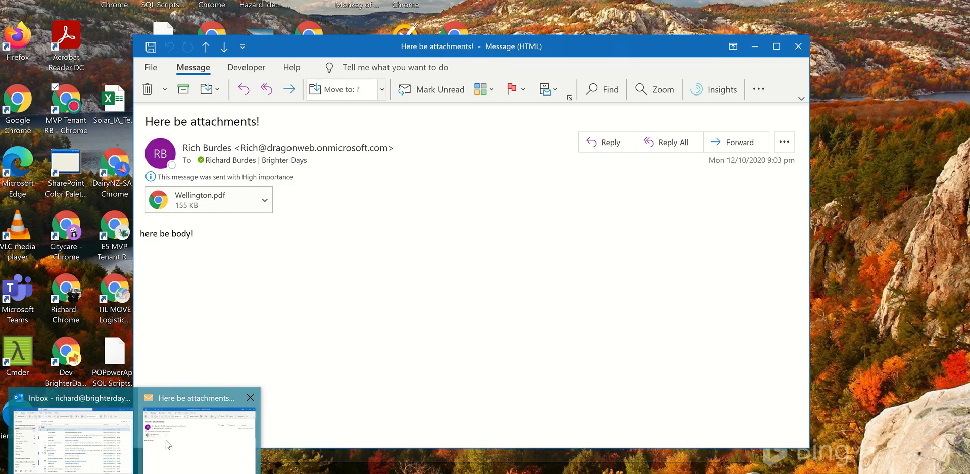
click(168, 444)
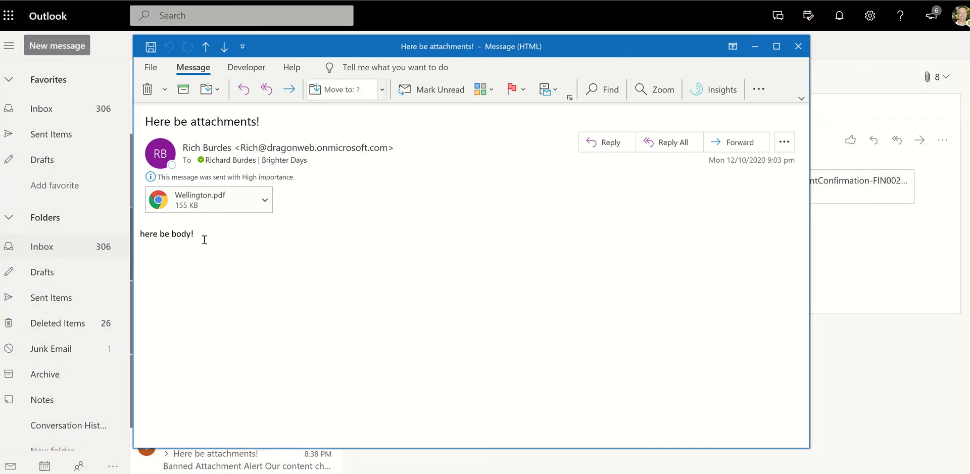